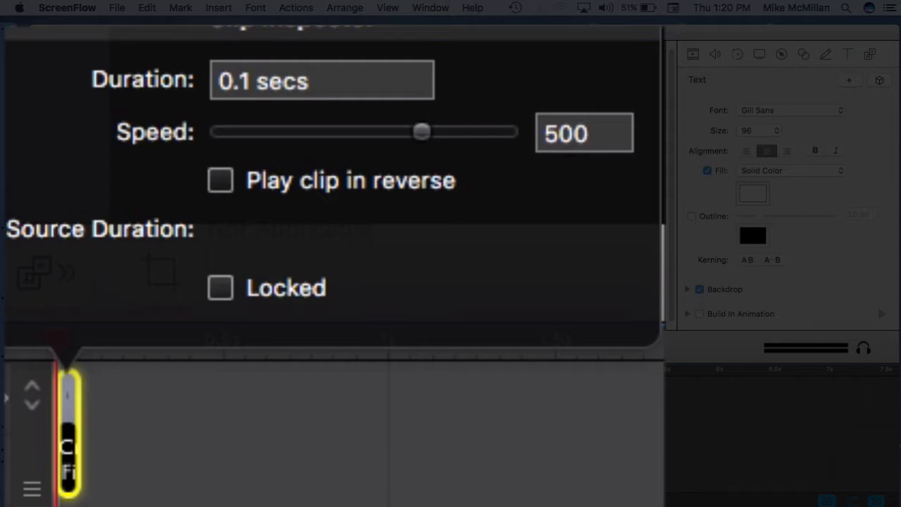
Try to set the title clip's speed to 500 and close the Clip Inspector.
key("Return")
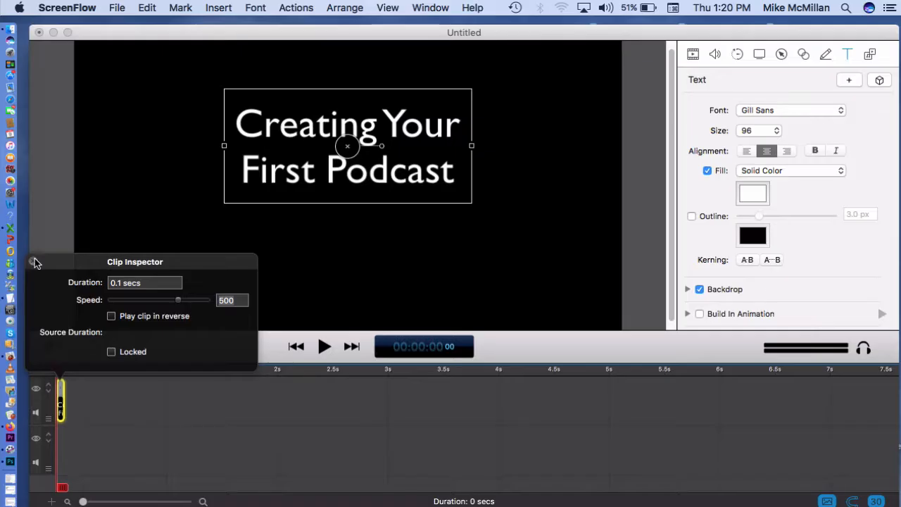
left_click(34, 261)
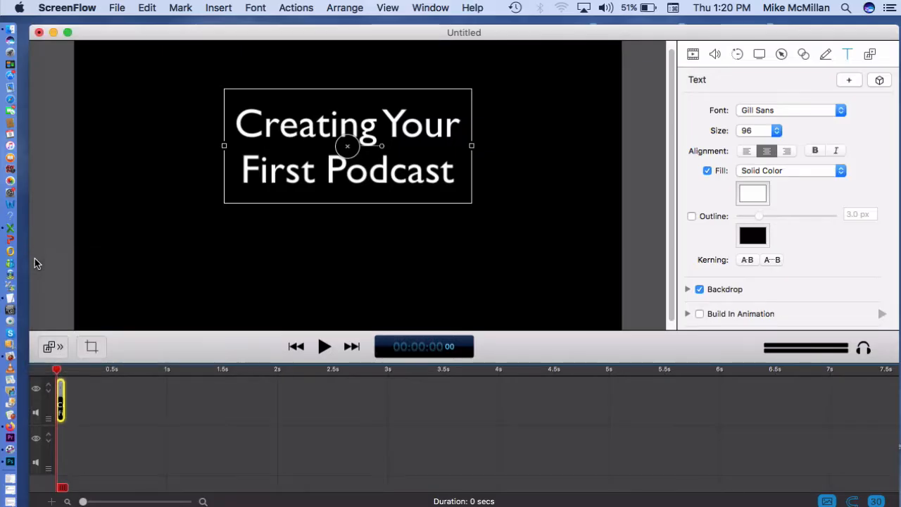
left_click(162, 453)
Set the title clip's speed to 200% in the Clip Inspector.
mouse_move(62, 401)
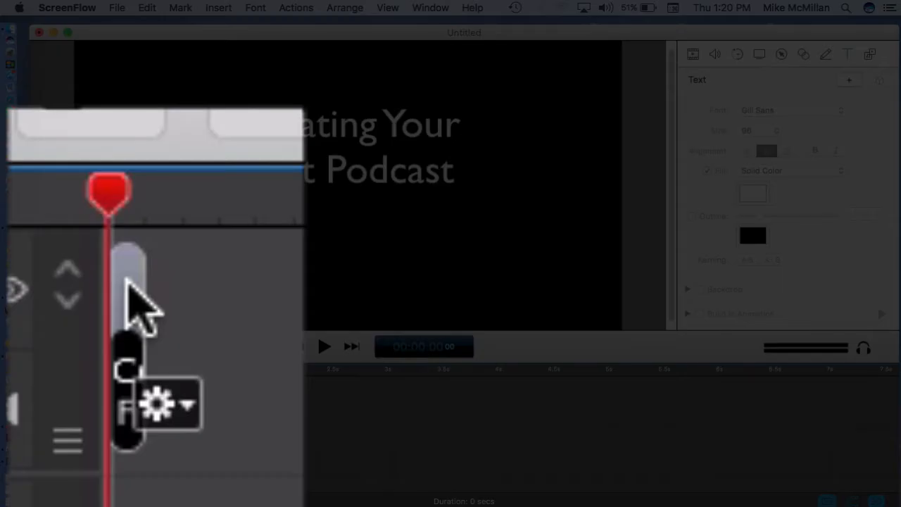
left_click(61, 402)
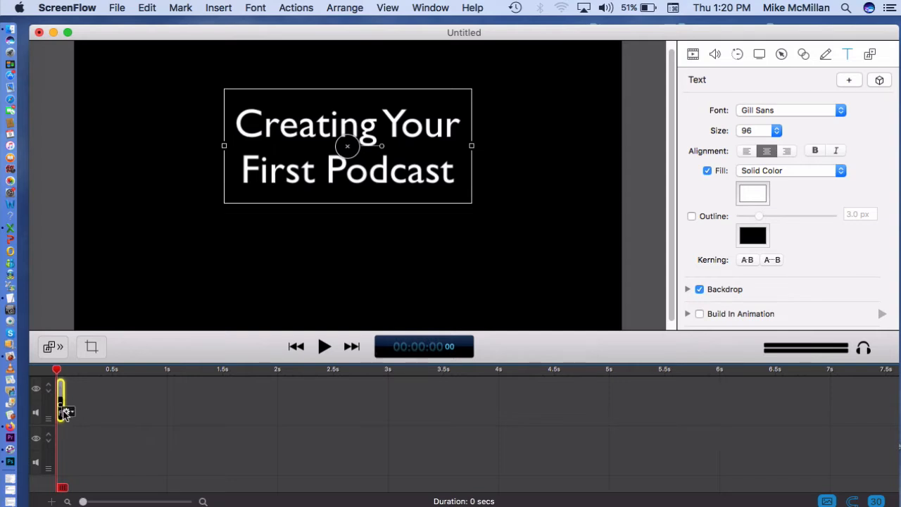
left_click(67, 412)
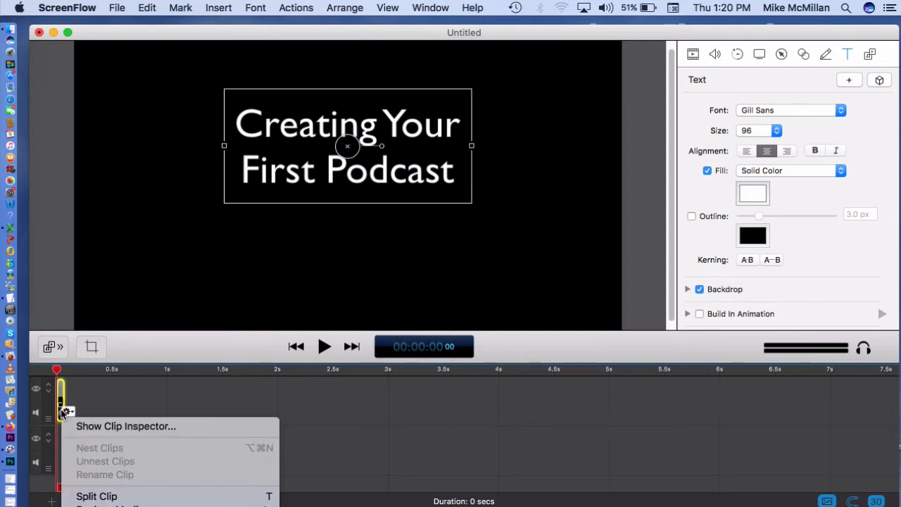
left_click(100, 426)
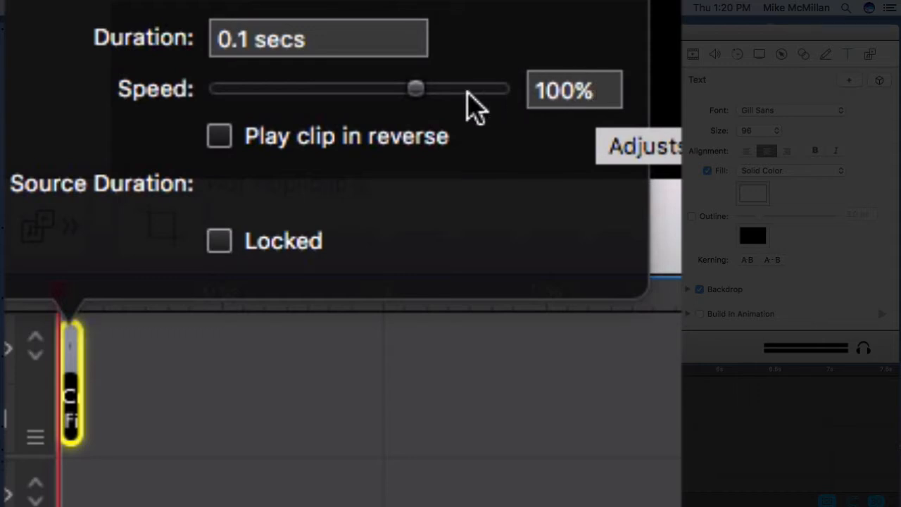
left_click_drag(417, 84, 195, 82)
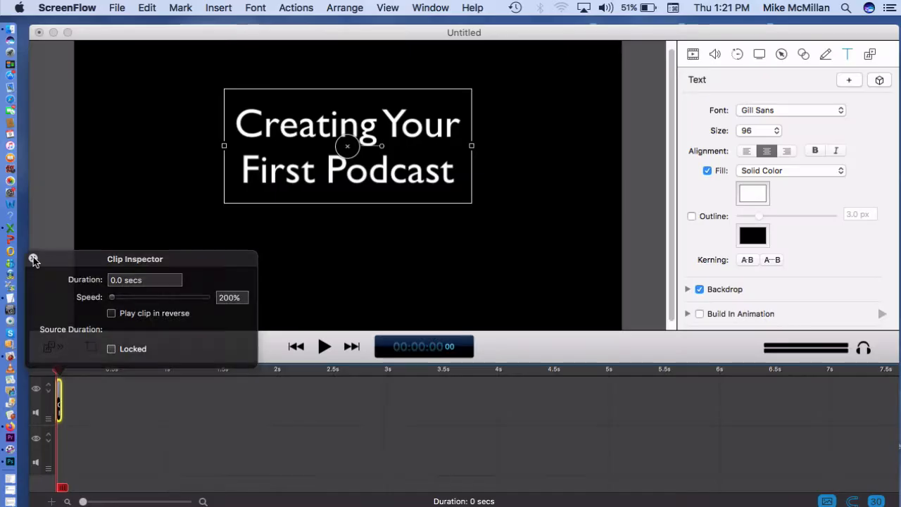
left_click(33, 258)
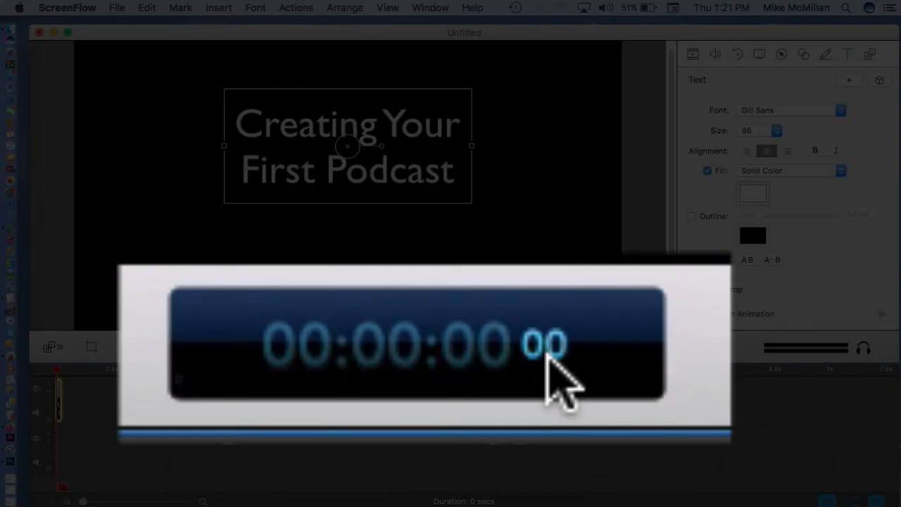
Advance the playhead one frame to the end of the title clip.
key("Right")
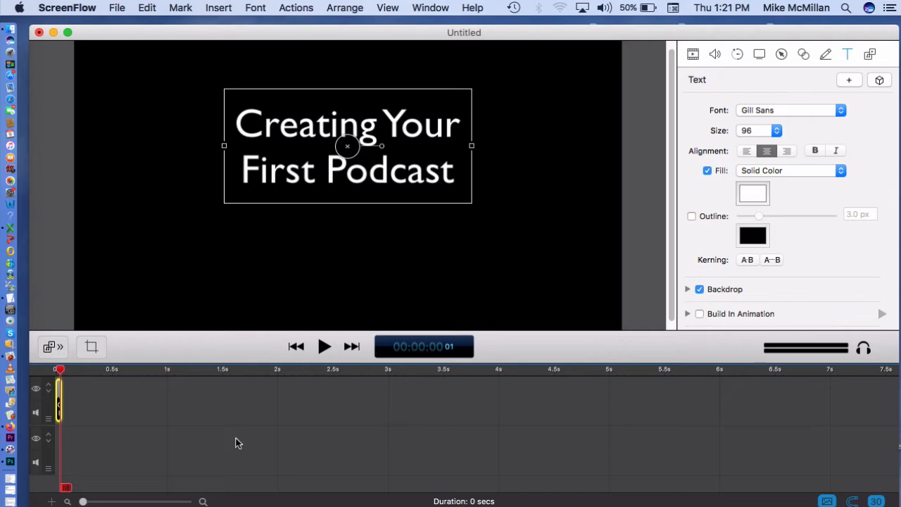
left_click(236, 438)
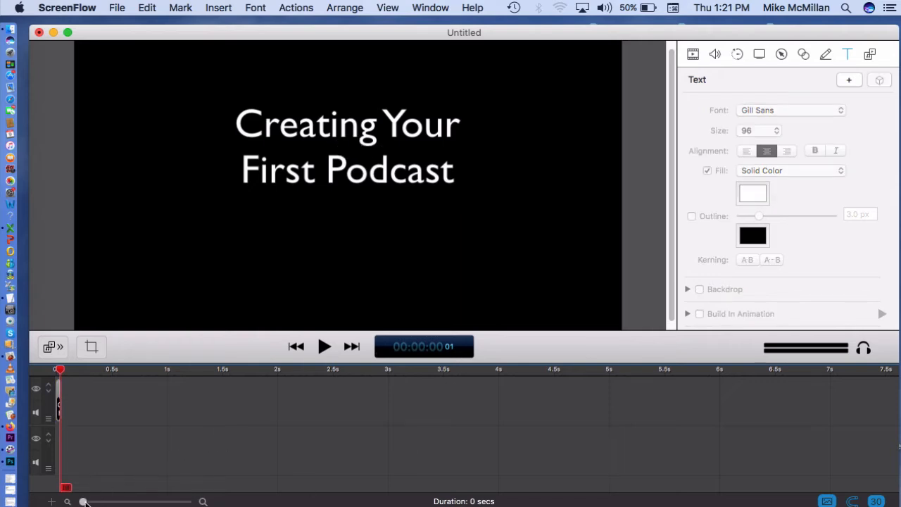
left_click_drag(84, 501, 144, 501)
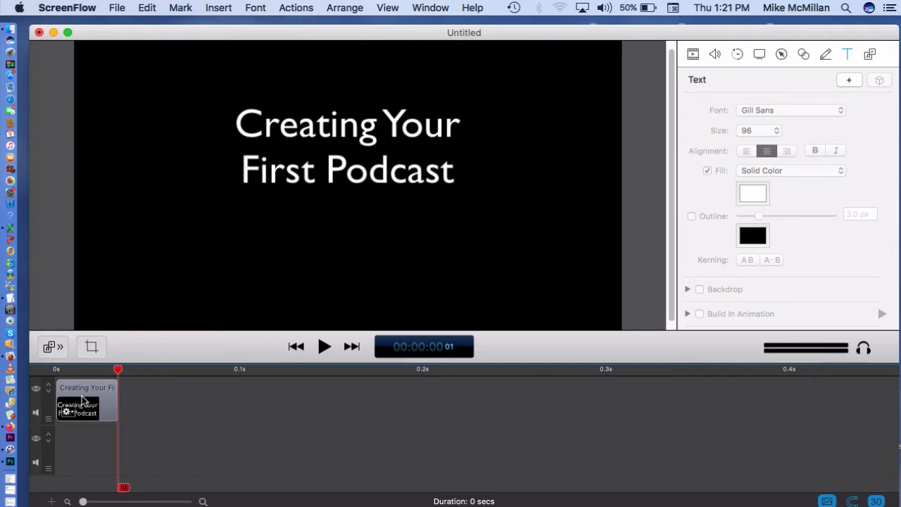
Copy the title clip and paste eleven copies end to end after it, filling the track to frame 12.
left_click(105, 387)
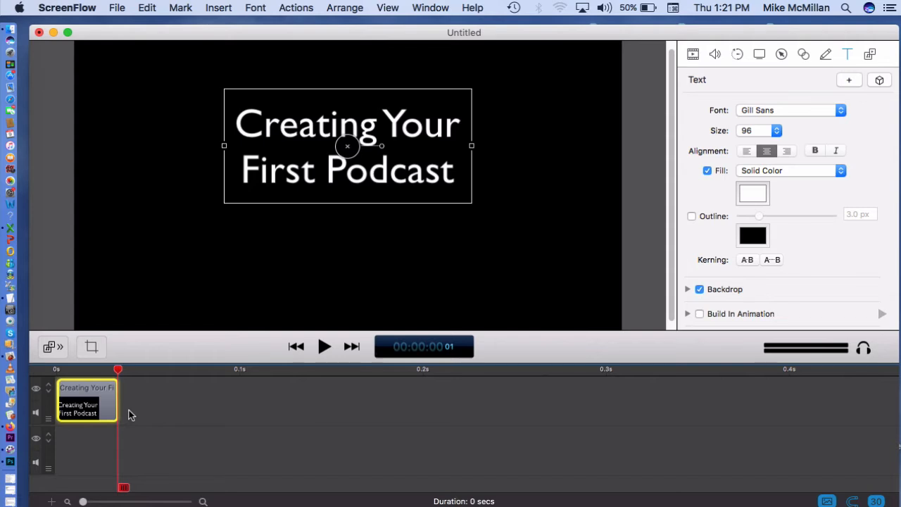
mouse_move(99, 403)
key("super+c")
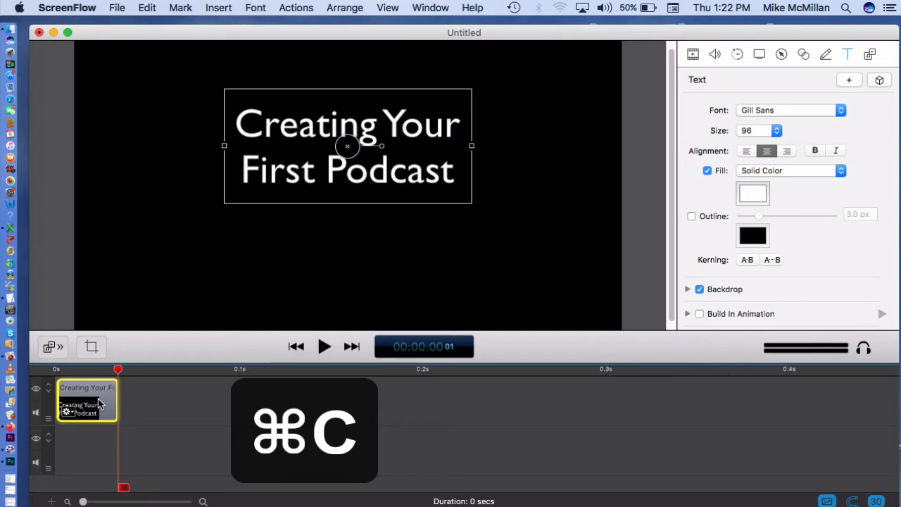
key("super+v")
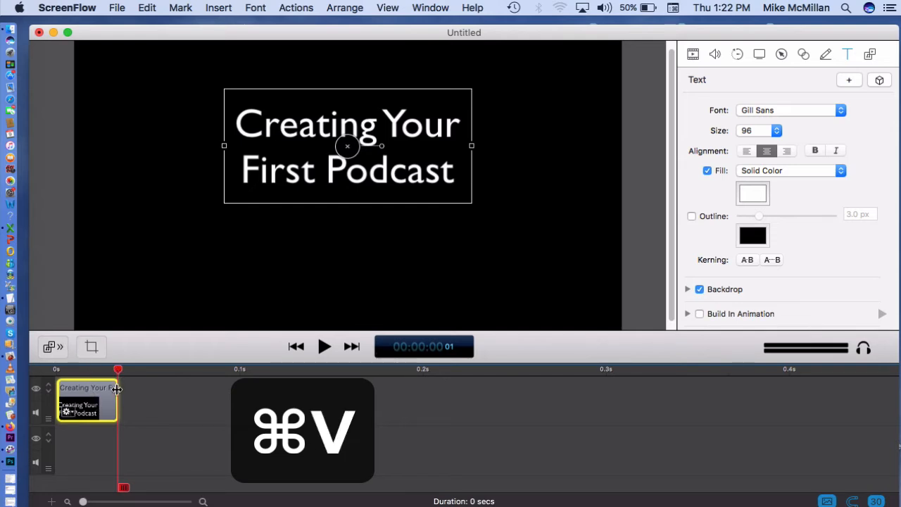
key("super+v")
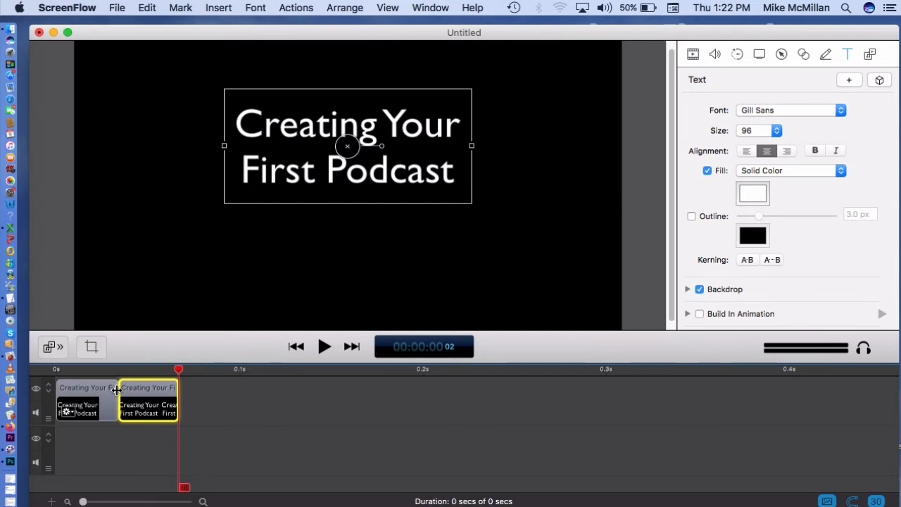
key("super+v")
key("super+v")
key("super+v")
key("super+v")
key("super+v")
key("super+v")
key("super+v")
key("super+v")
key("super+v")
key("super+v")
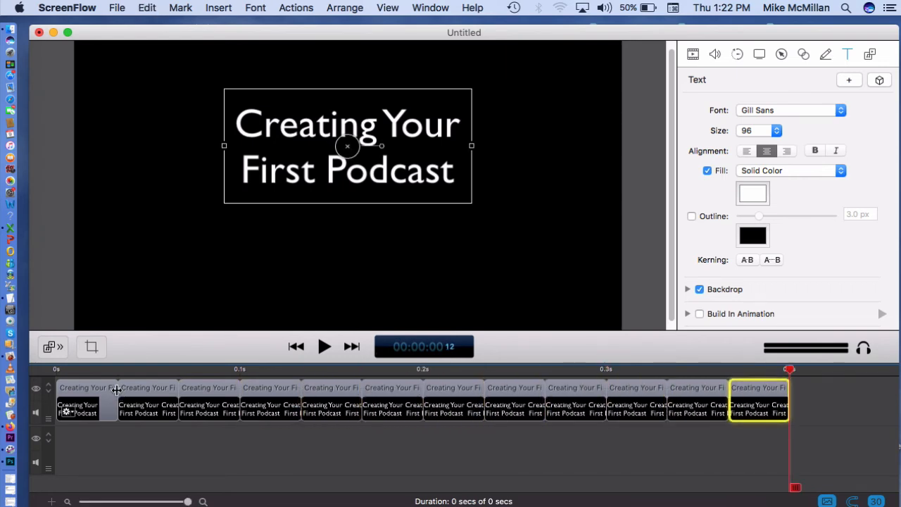
Play the title clip sequence from the start of the second clip.
left_click(175, 467)
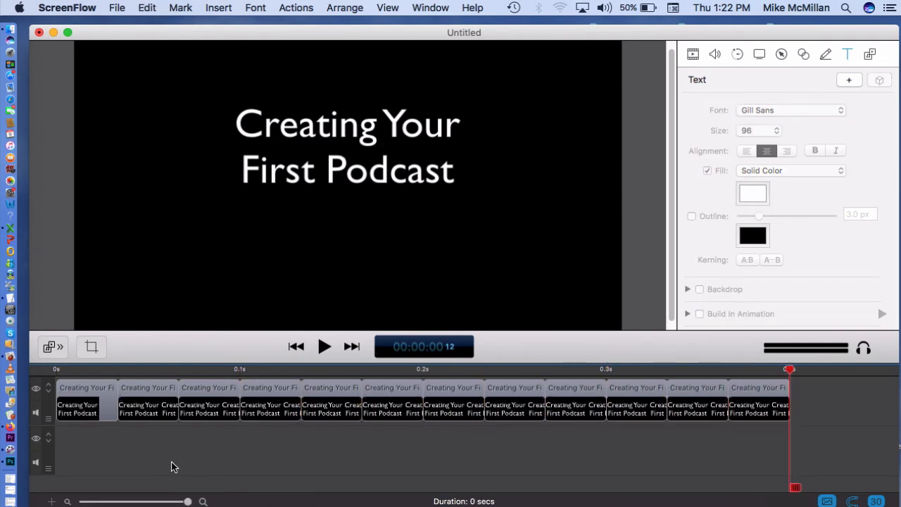
left_click(91, 370)
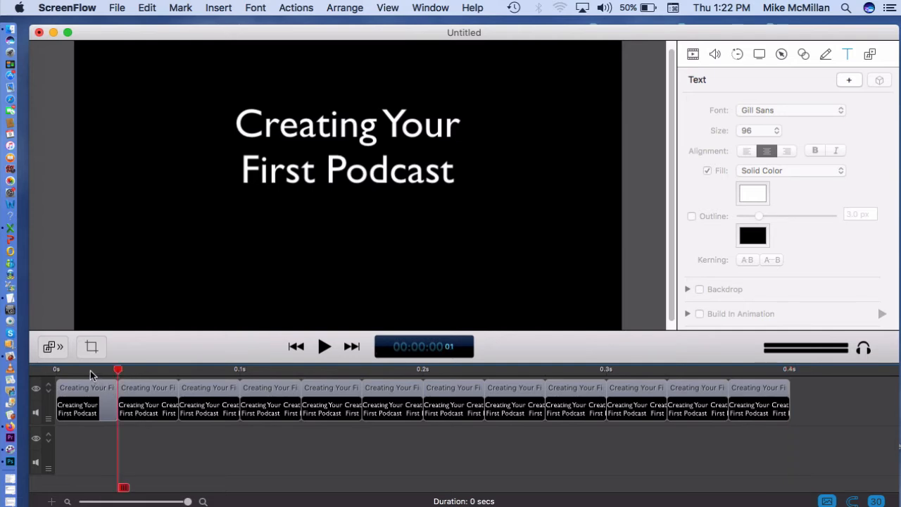
key("space")
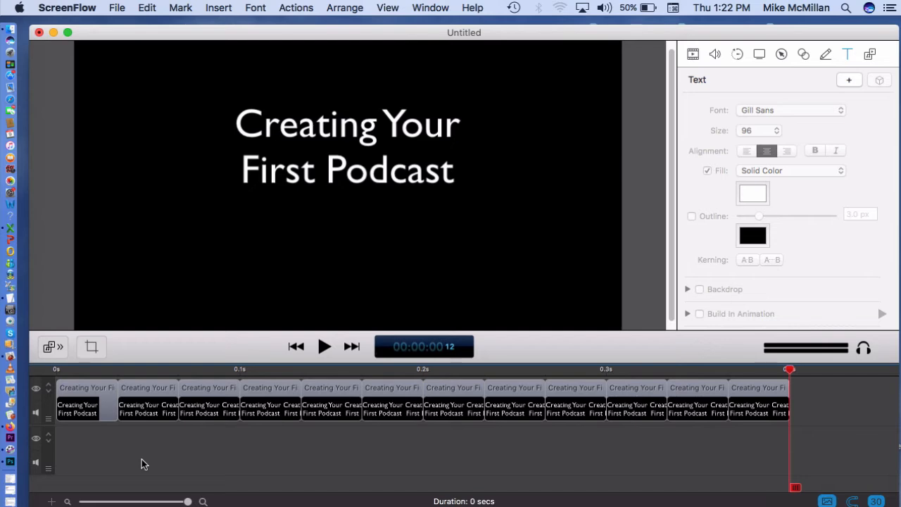
left_click(96, 409)
left_click(155, 386)
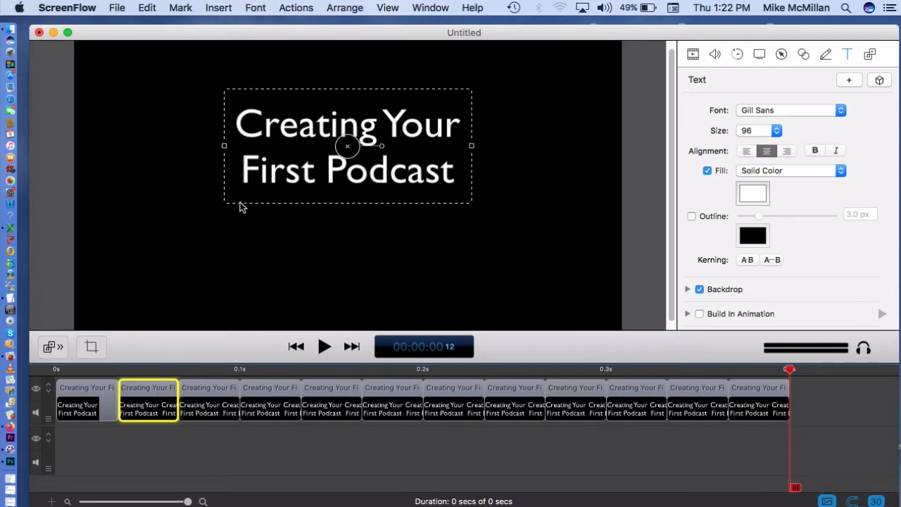
left_click(180, 487)
left_click(100, 397)
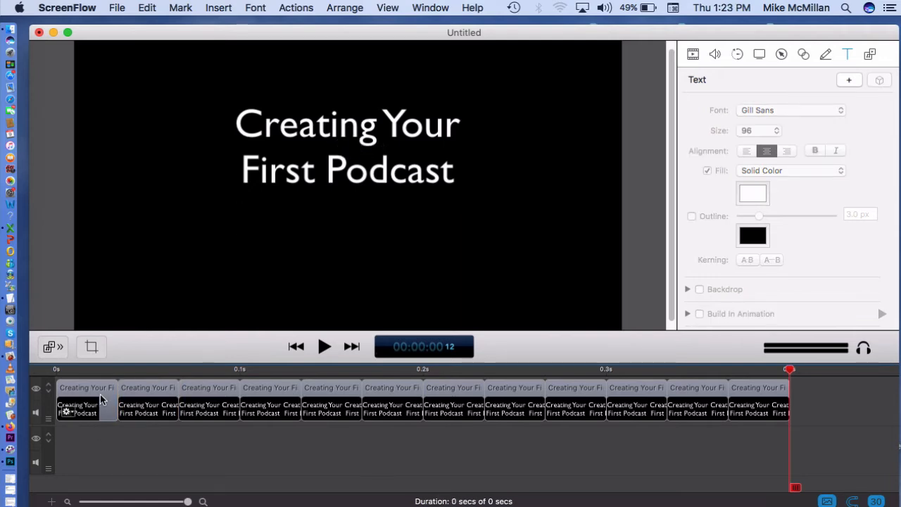
left_click(100, 395)
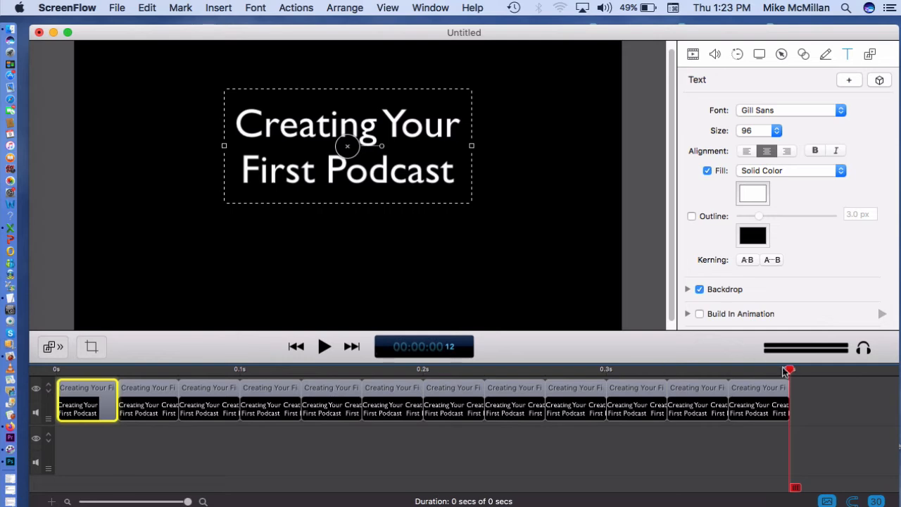
left_click(645, 455)
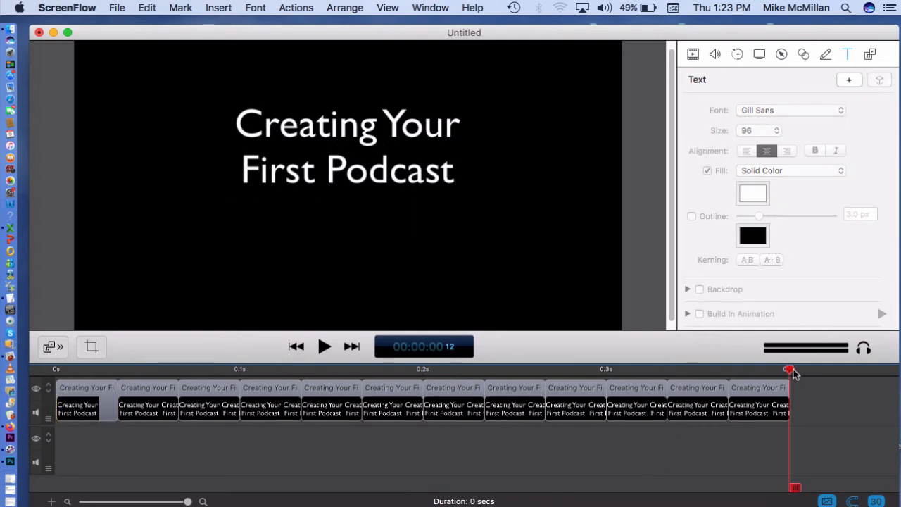
Move the playhead to frame 01 and try to nudge the second clip's title to the right.
left_click_drag(789, 371, 119, 371)
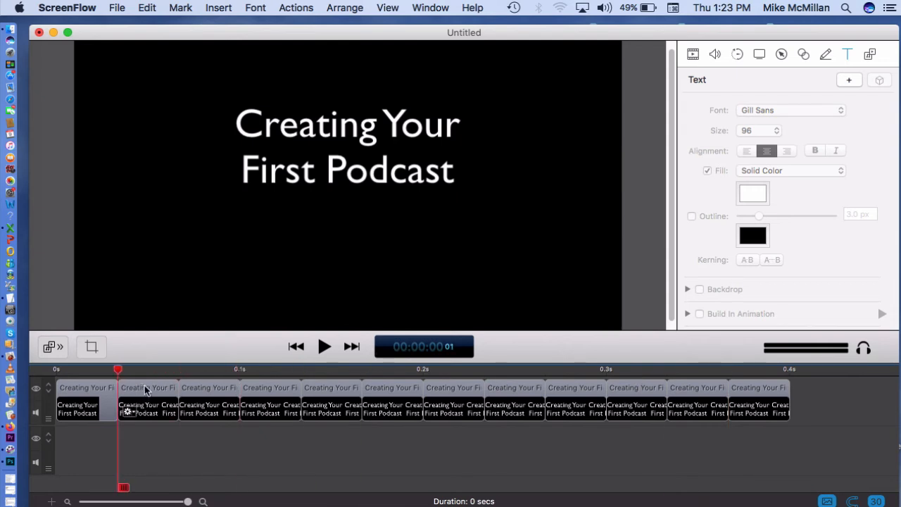
left_click(317, 143)
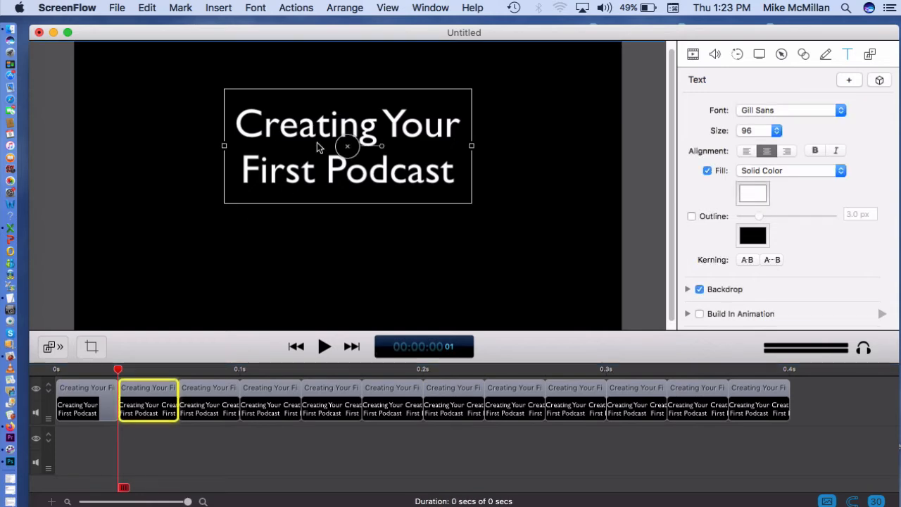
left_click(85, 395)
left_click(167, 391)
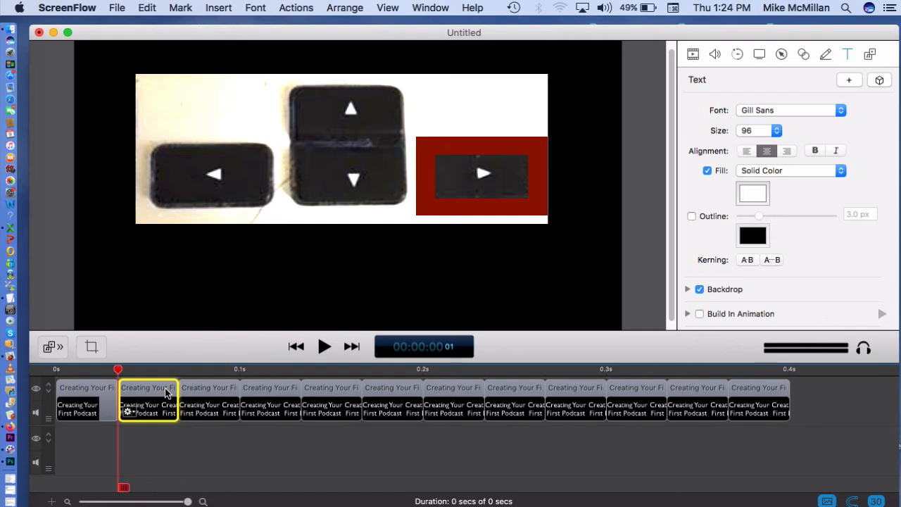
key("Right")
key("Right")
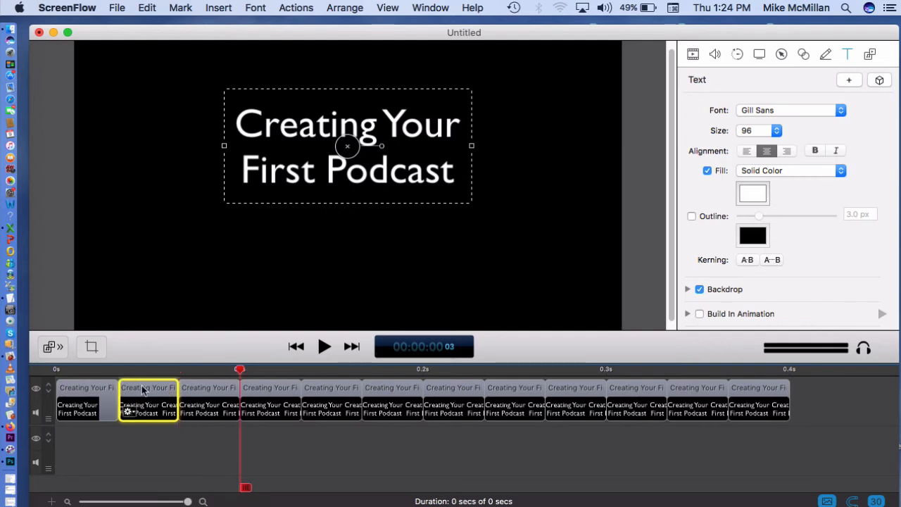
left_click(153, 466)
Return the playhead to frame 01 and nudge the second clip's title slightly to the right on the canvas.
left_click(118, 369)
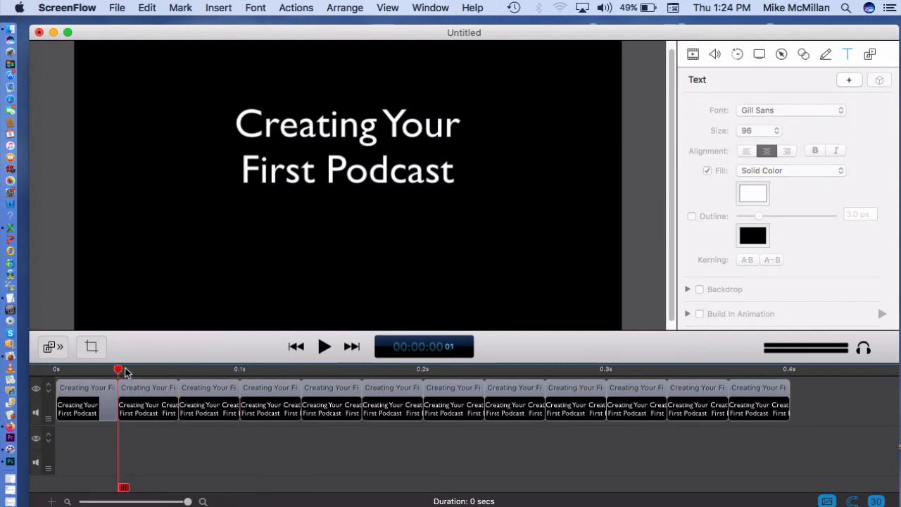
left_click(288, 198)
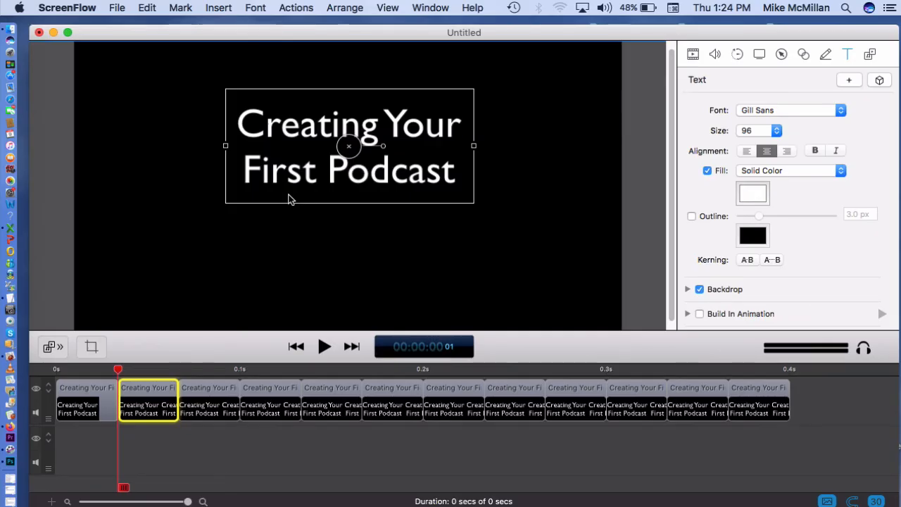
left_click(212, 455)
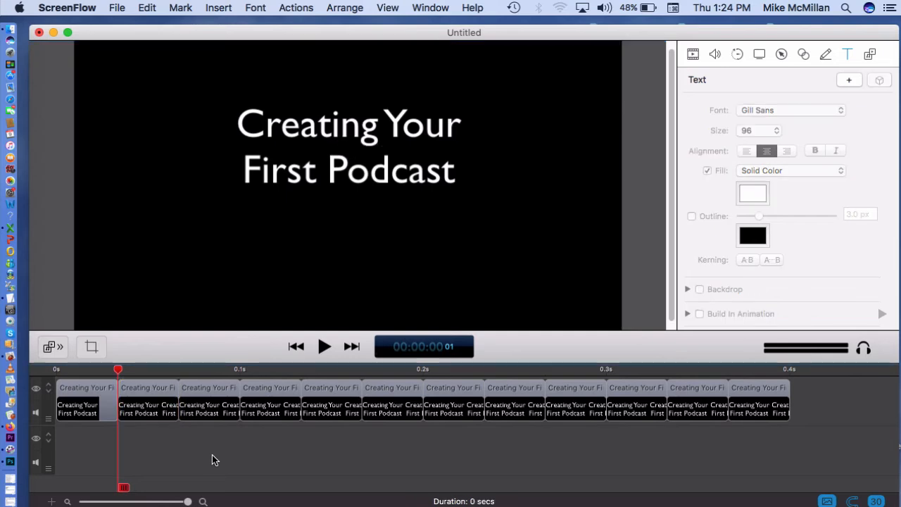
Select the first three clips in turn to compare their title positions, ending on the second clip.
left_click(106, 402)
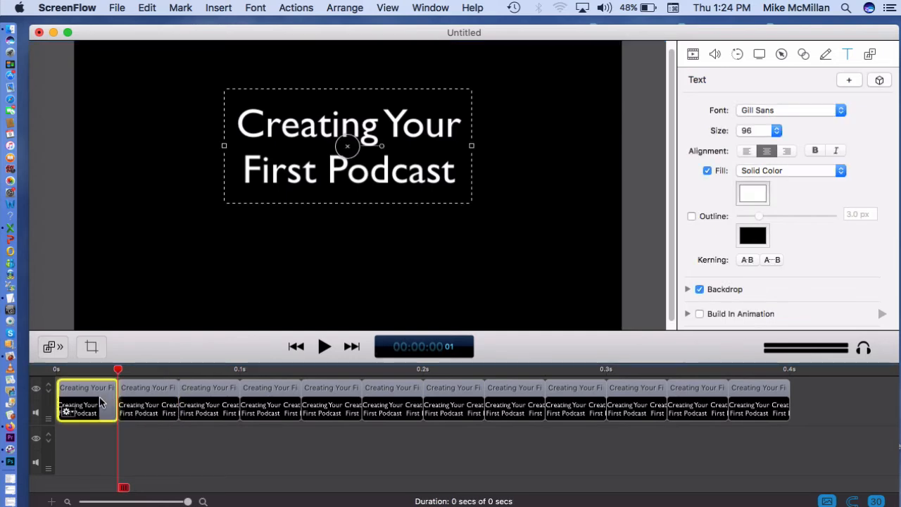
left_click(141, 396)
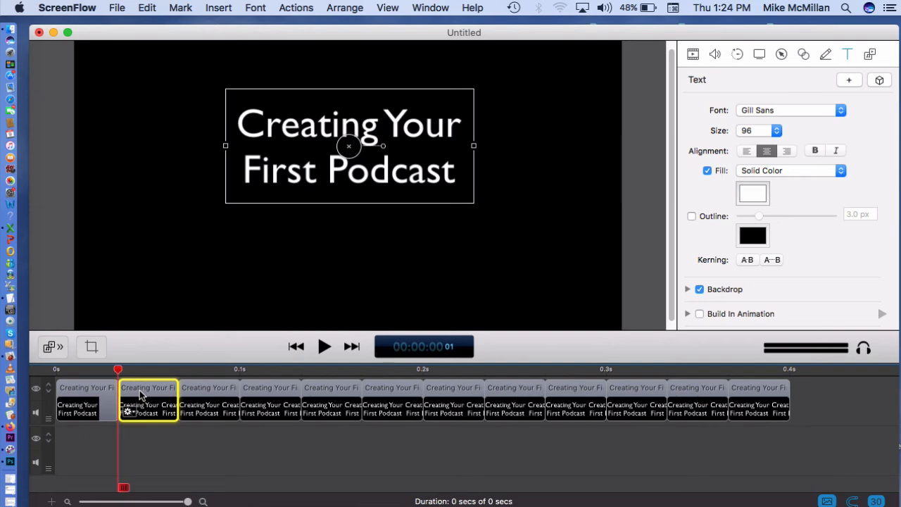
left_click(205, 395)
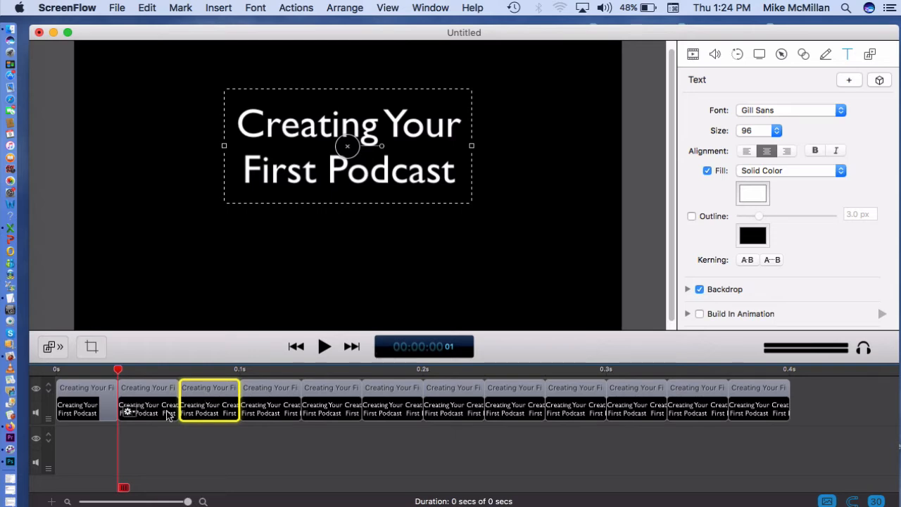
left_click(100, 387)
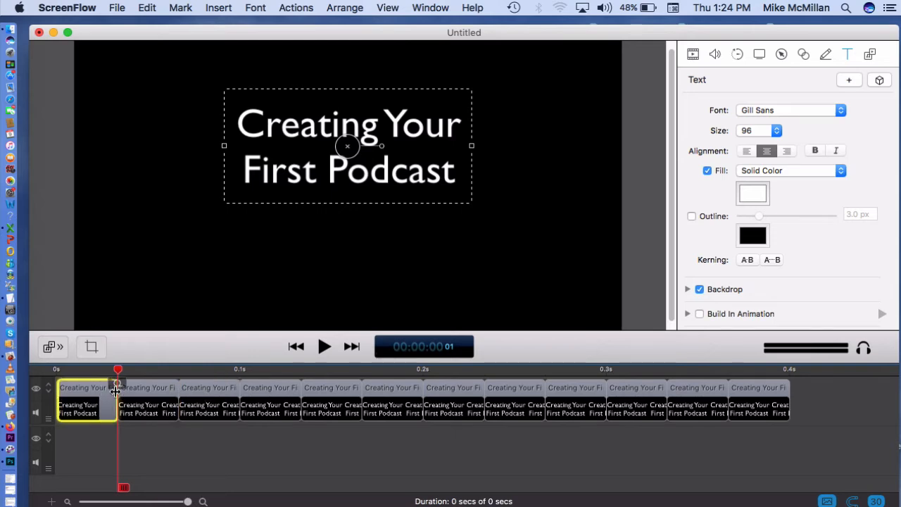
left_click(154, 391)
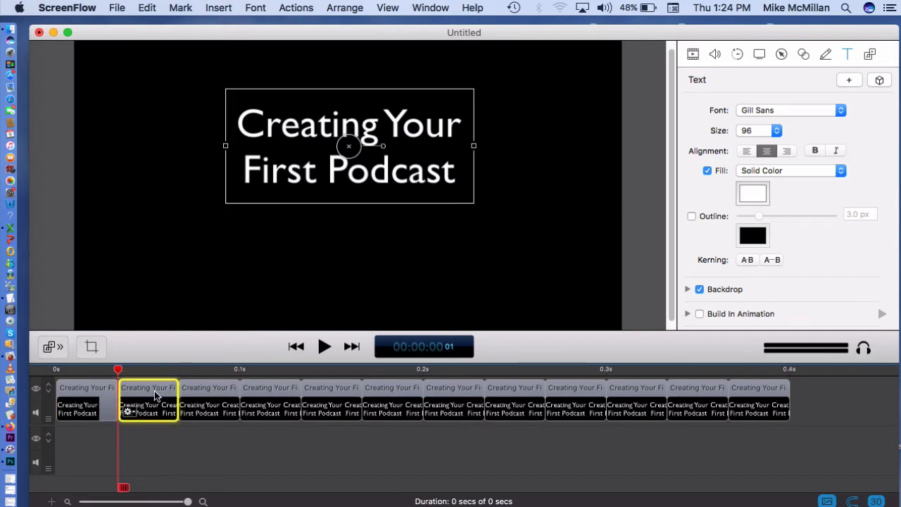
Move the playhead to frame 03 and nudge the fourth clip's title slightly down on the canvas.
left_click(213, 386)
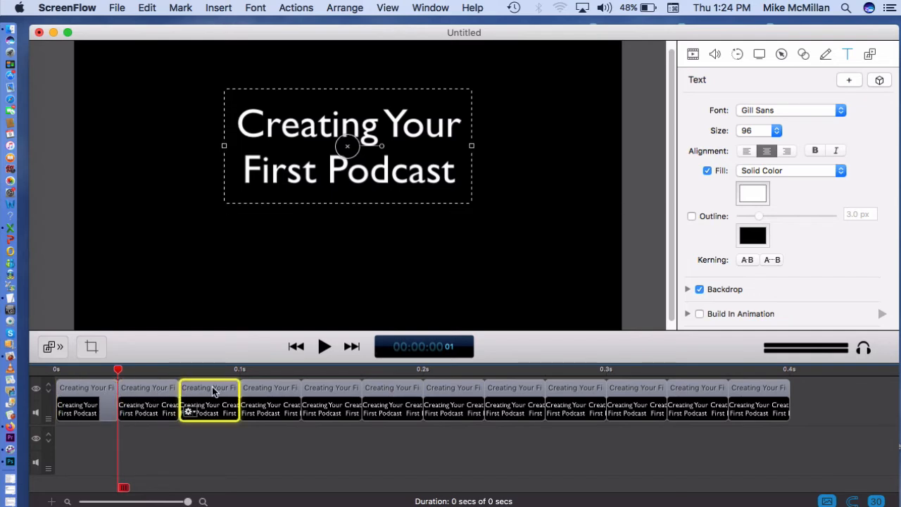
left_click(270, 392)
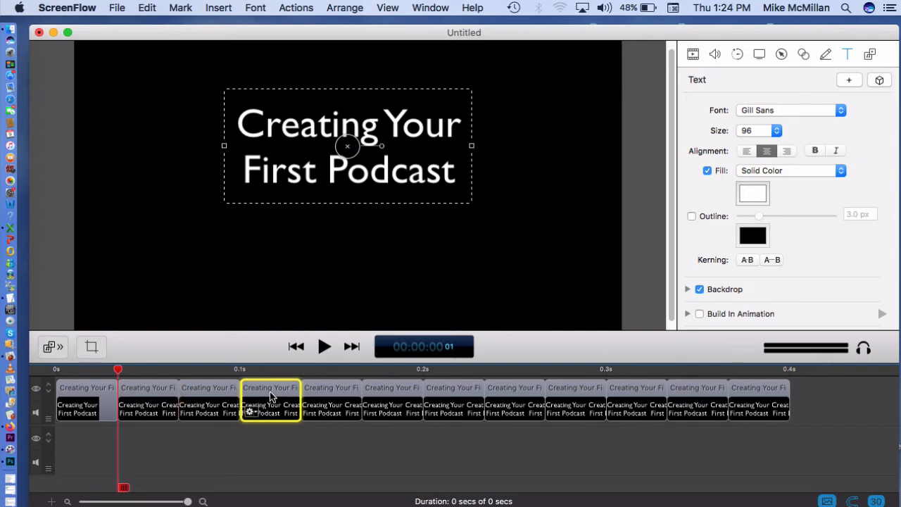
left_click(271, 468)
left_click(241, 370)
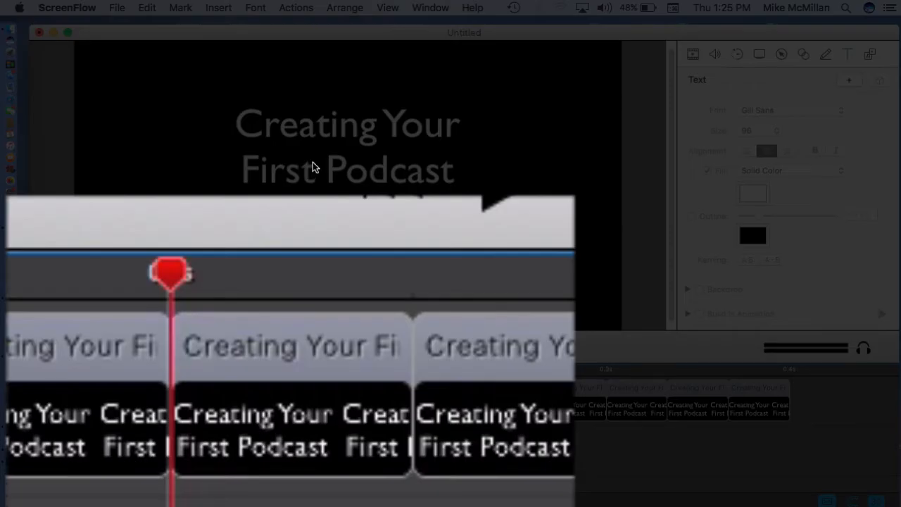
left_click(314, 168)
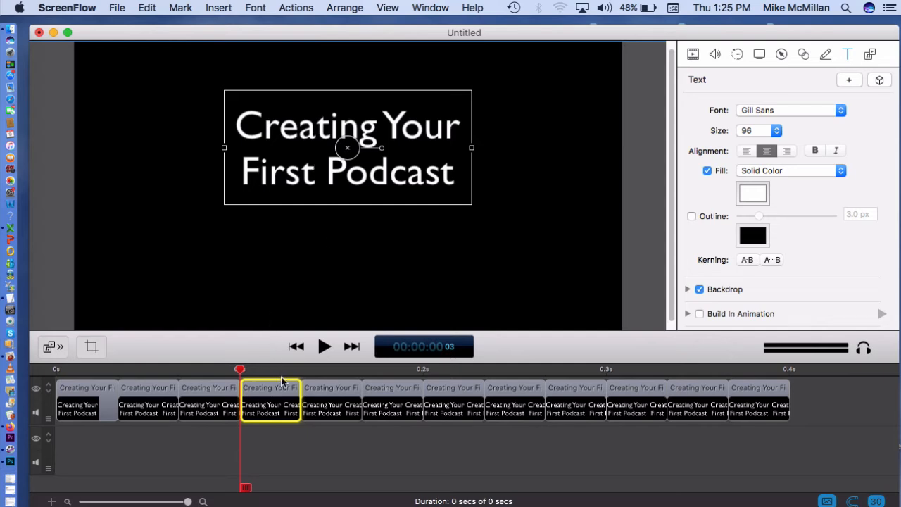
Move the playhead to frame 05 and rotate the sixth clip's title very slightly counterclockwise, extending its rotation handle for fine control.
left_click(329, 389)
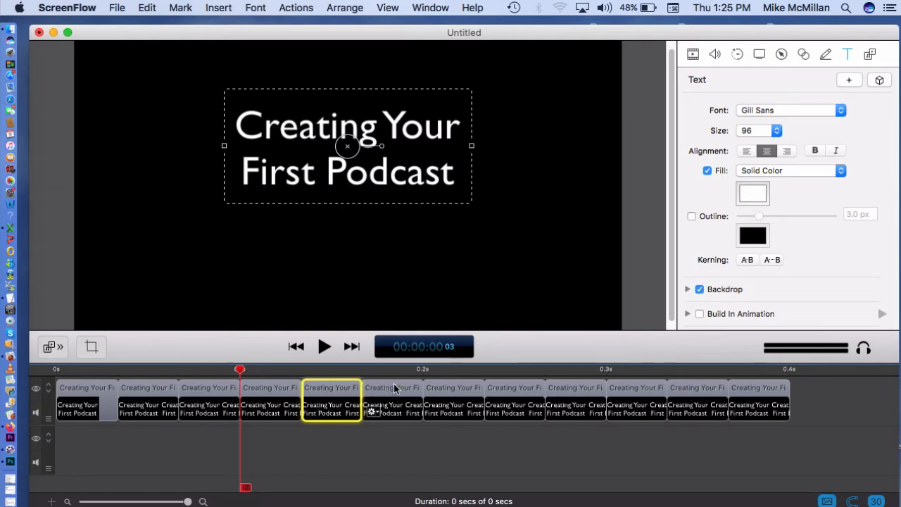
left_click(361, 370)
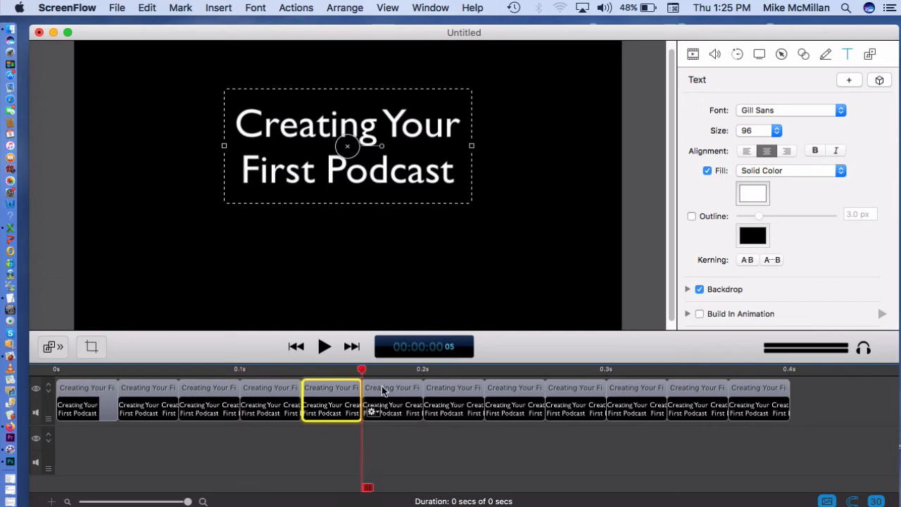
left_click(395, 470)
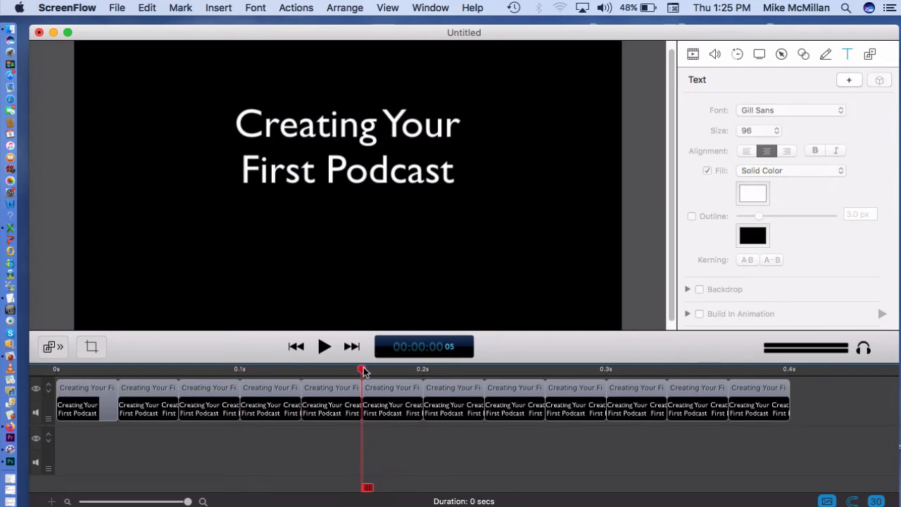
left_click(368, 163)
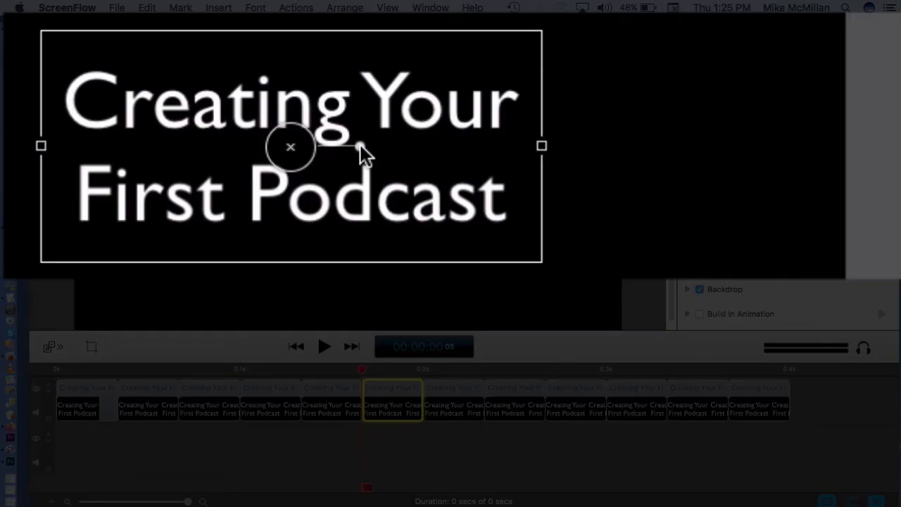
left_click_drag(382, 147, 423, 146)
left_click_drag(521, 145, 819, 147)
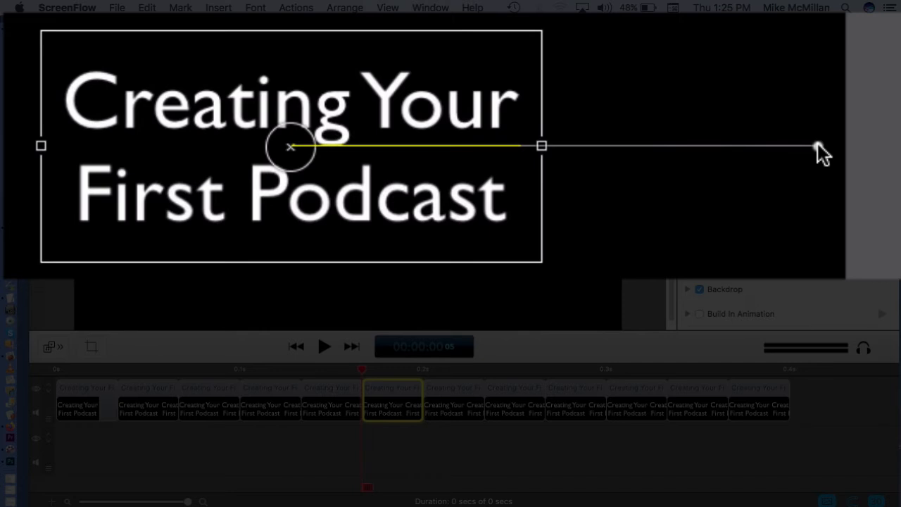
mouse_move(818, 146)
left_mouse_down()
mouse_move(814, 126)
mouse_move(816, 139)
left_mouse_up()
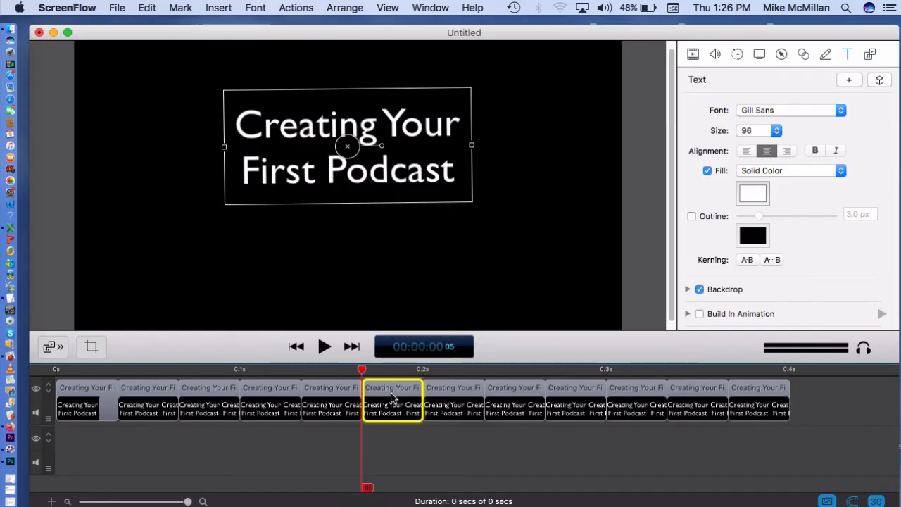
Move the playhead to frame 07 and nudge the eighth clip's title slightly up on the canvas.
left_click(458, 394)
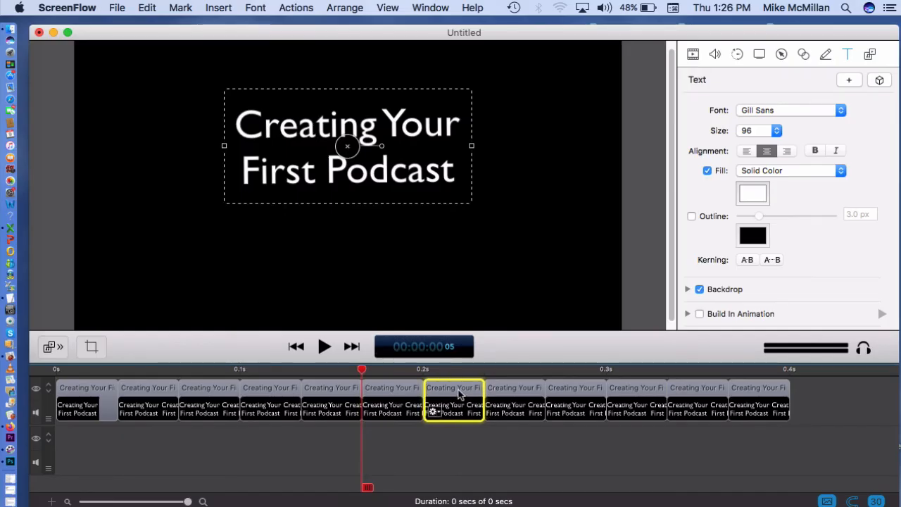
left_click(492, 429)
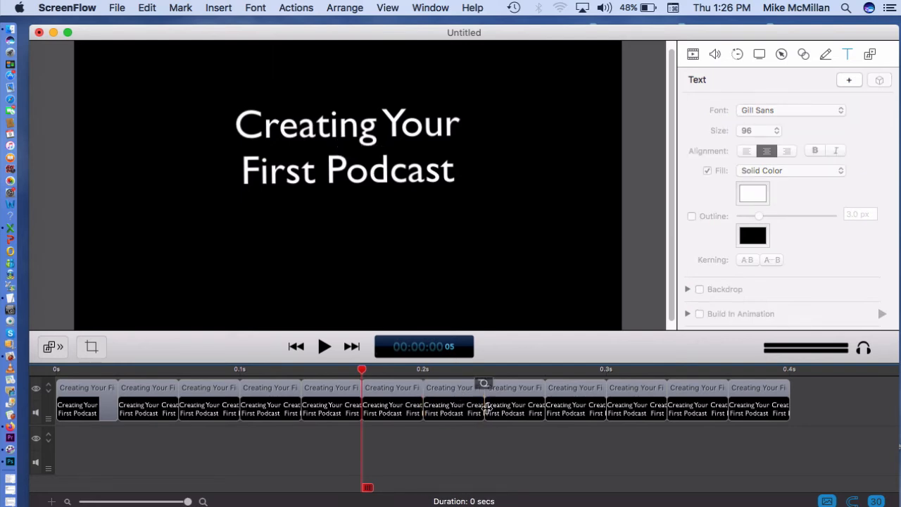
left_click(485, 369)
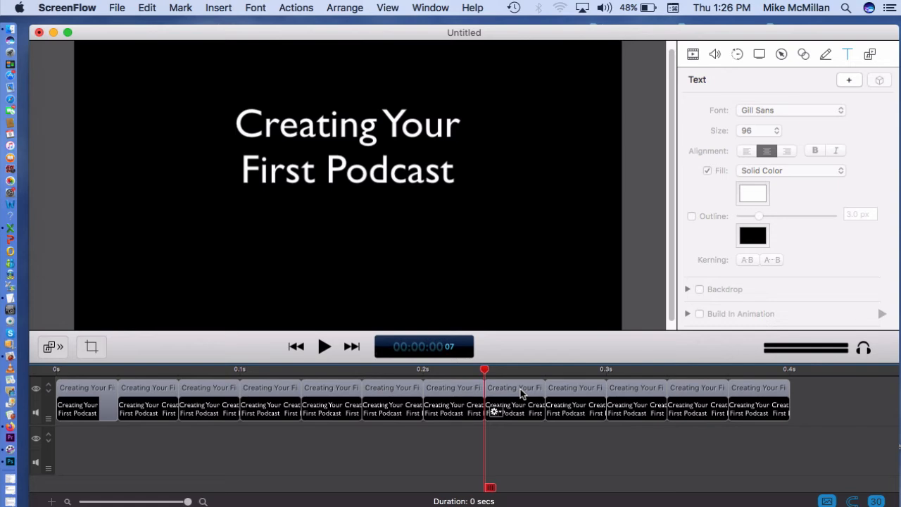
left_click(397, 169)
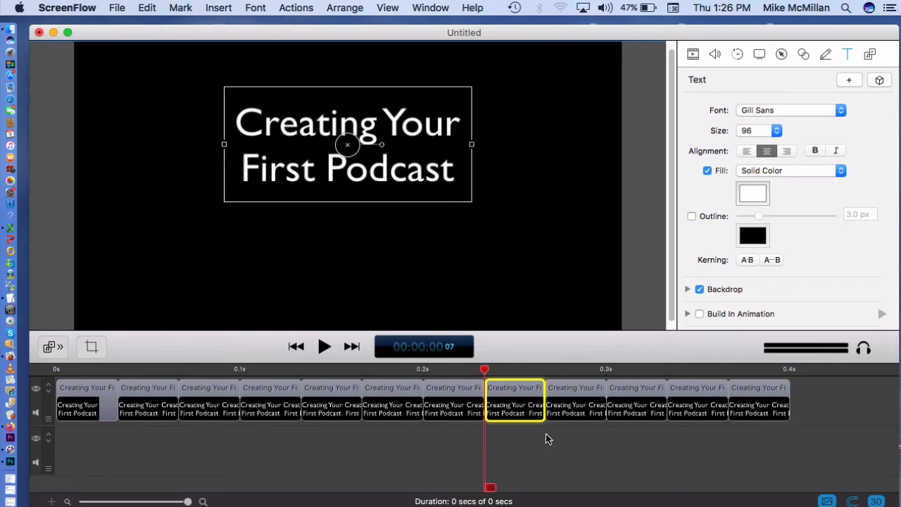
Move the playhead to frame 09 and rotate the tenth clip's title very slightly clockwise, extending its rotation handle for fine control.
left_click(549, 471)
left_click(522, 394)
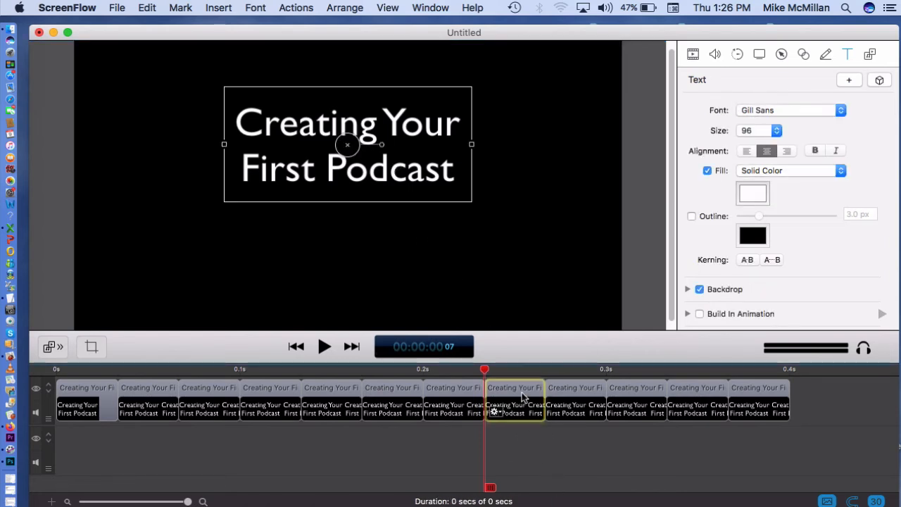
left_click(584, 399)
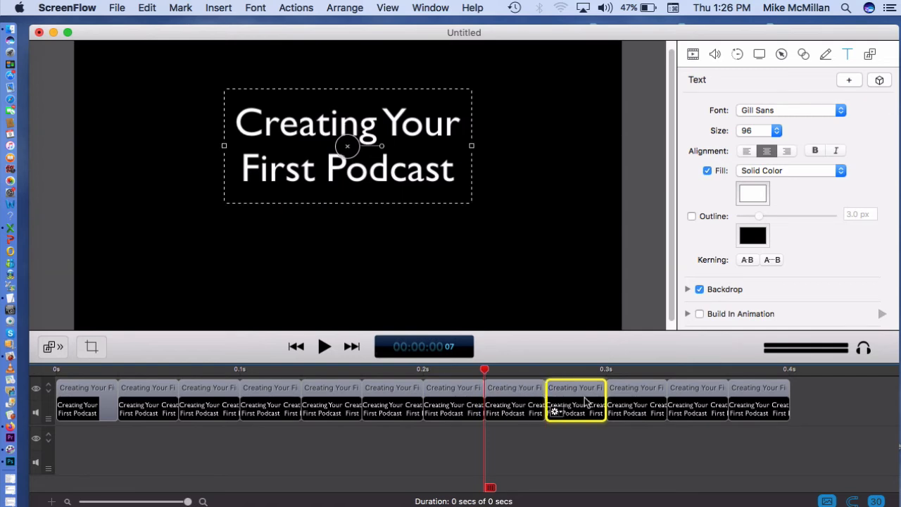
left_click(629, 395)
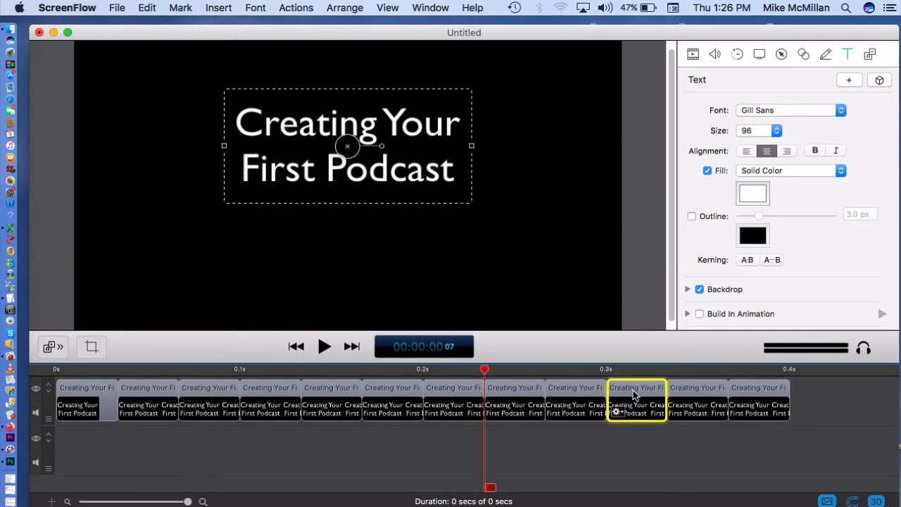
left_click(633, 463)
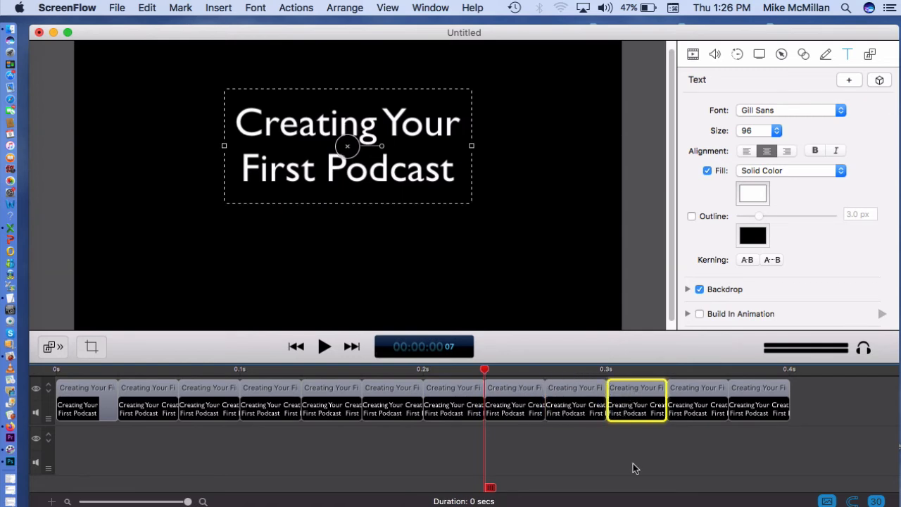
left_click(607, 371)
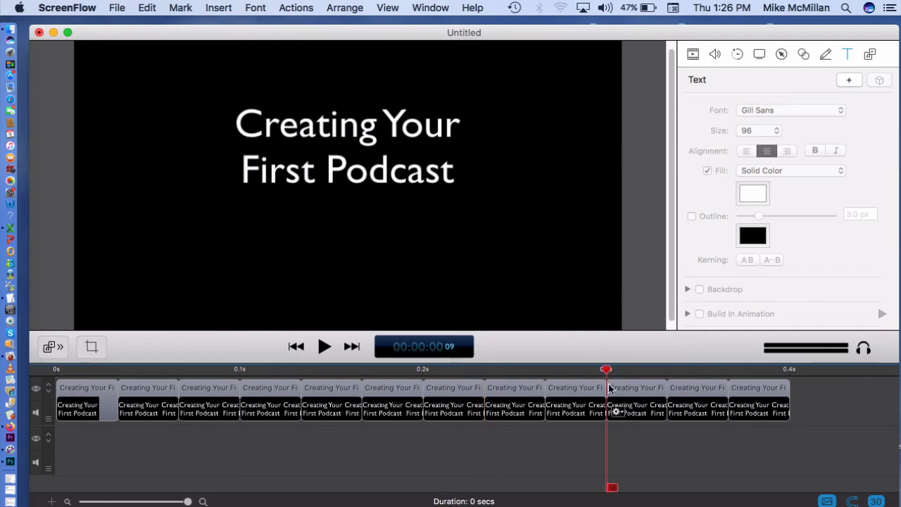
left_click(629, 400)
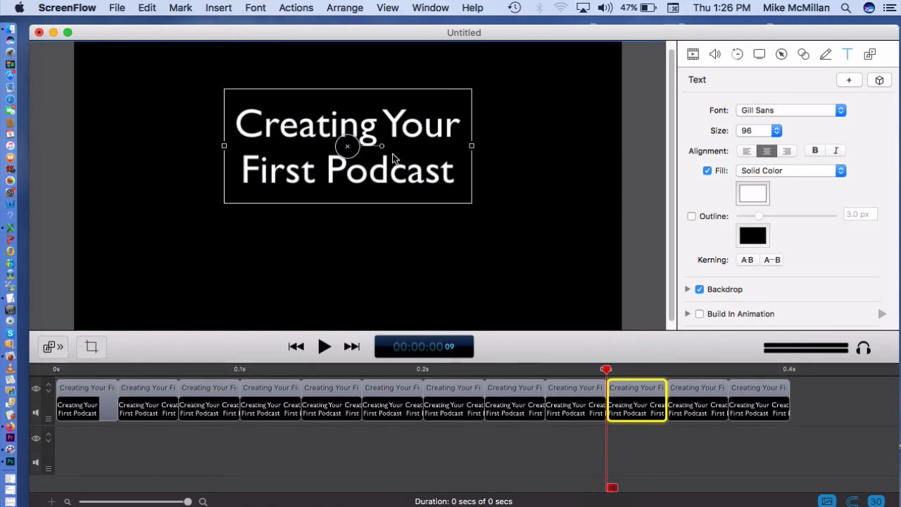
left_click_drag(383, 145, 547, 146)
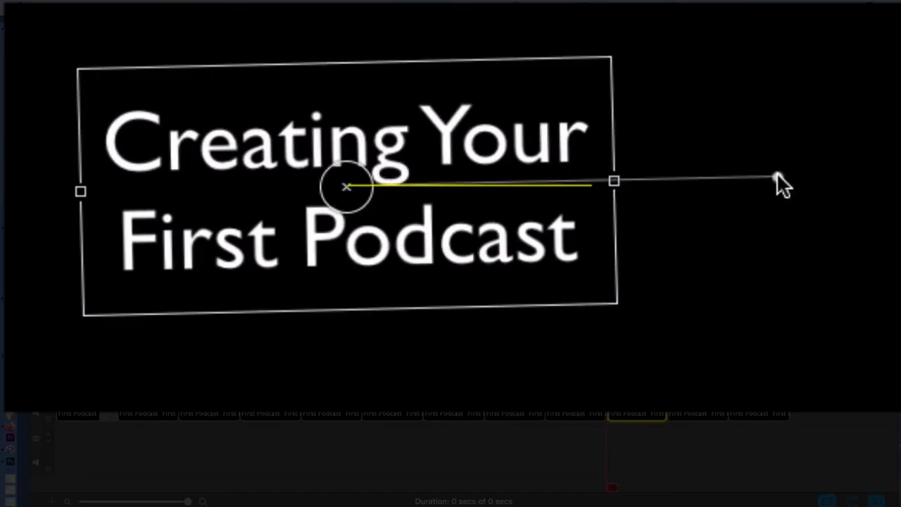
left_click_drag(777, 183, 900, 186)
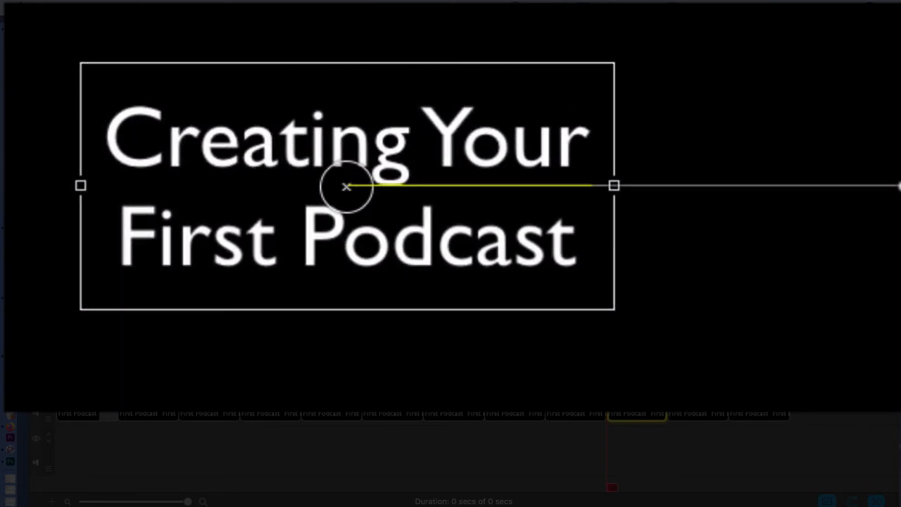
left_click_drag(900, 186, 900, 192)
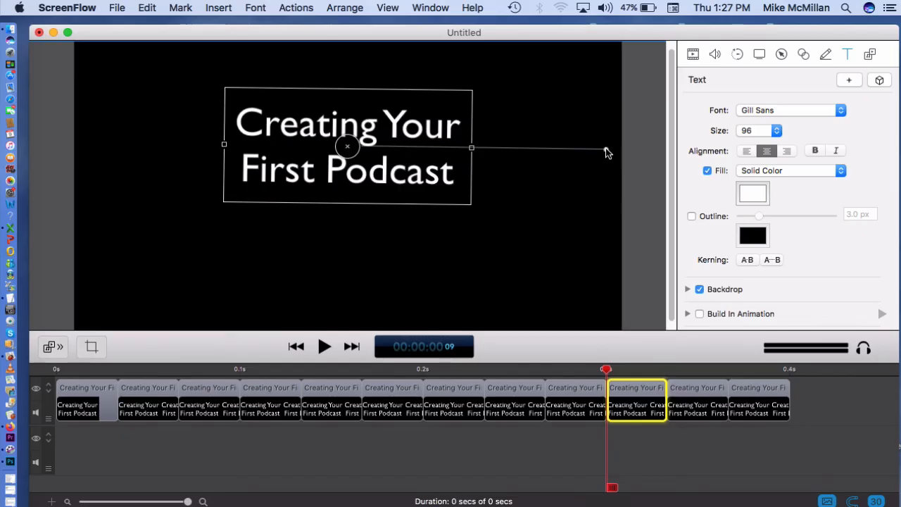